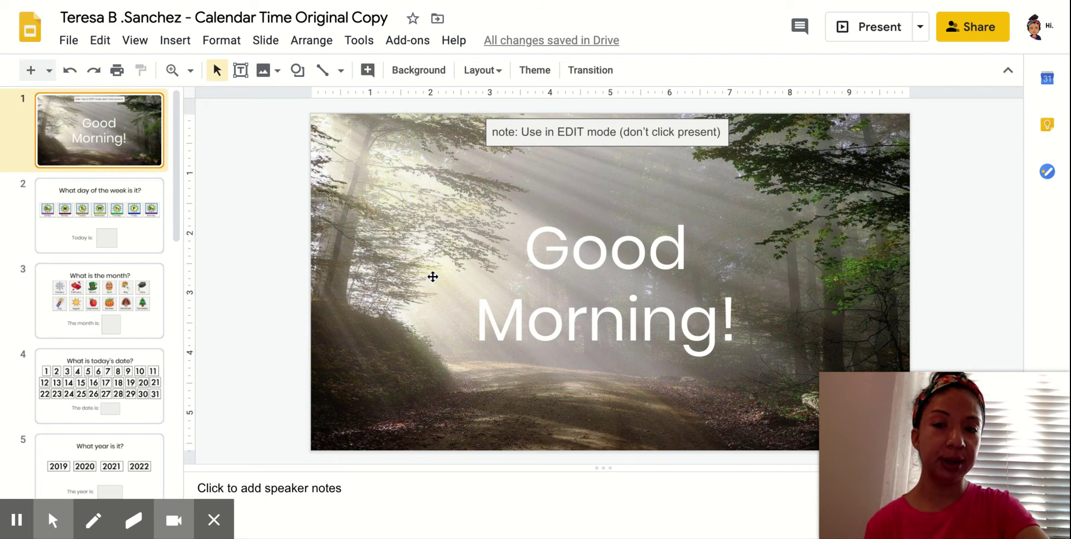
Step: Switch from the Good Morning slide to slide 2, 'What day of the week is it?'
{"action": "left_click", "coordinate": [103, 191]}
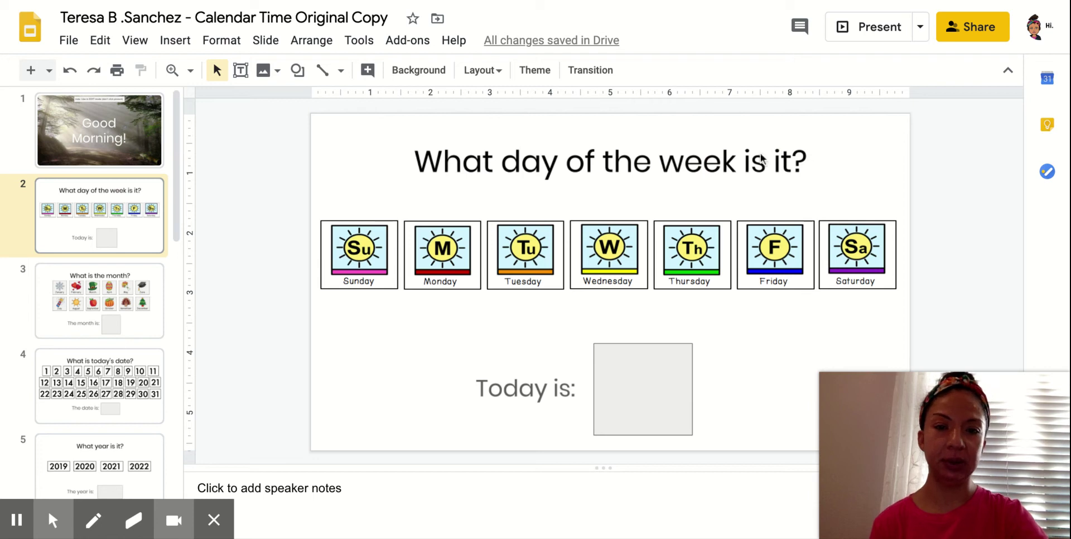
Step: Drag the Thursday card into the 'Today is:' box, then go to slide 3
{"action": "left_click", "coordinate": [625, 264]}
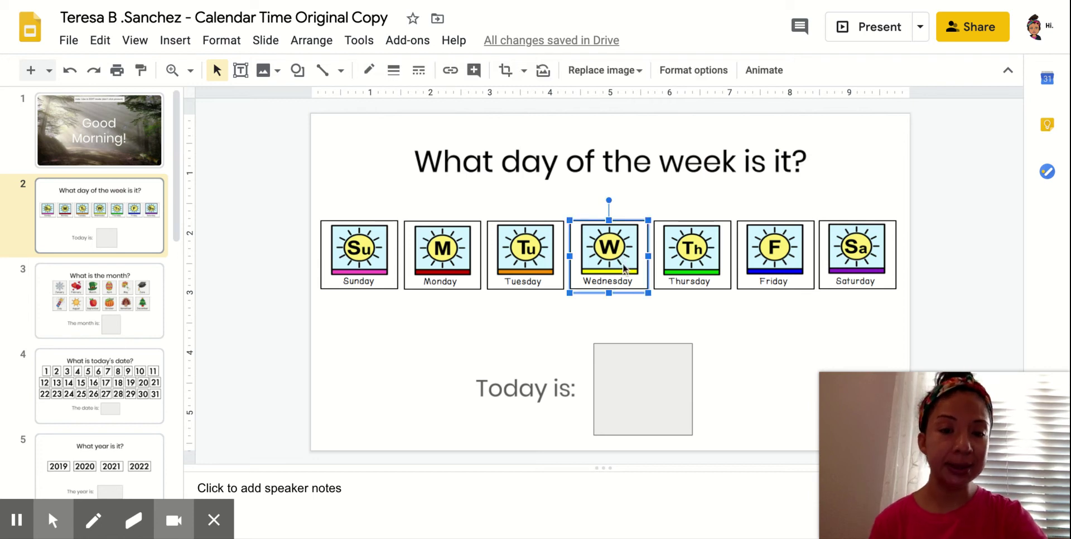
{"action": "left_click", "coordinate": [699, 258]}
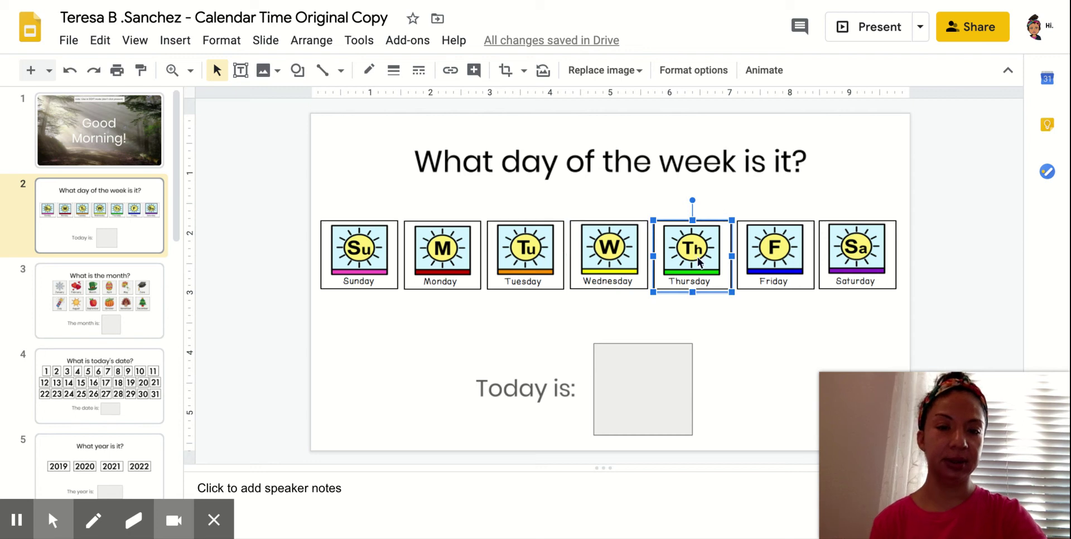
{"action": "left_click_drag", "start_coordinate": [698, 260], "coordinate": [646, 401]}
{"action": "left_click", "coordinate": [524, 391]}
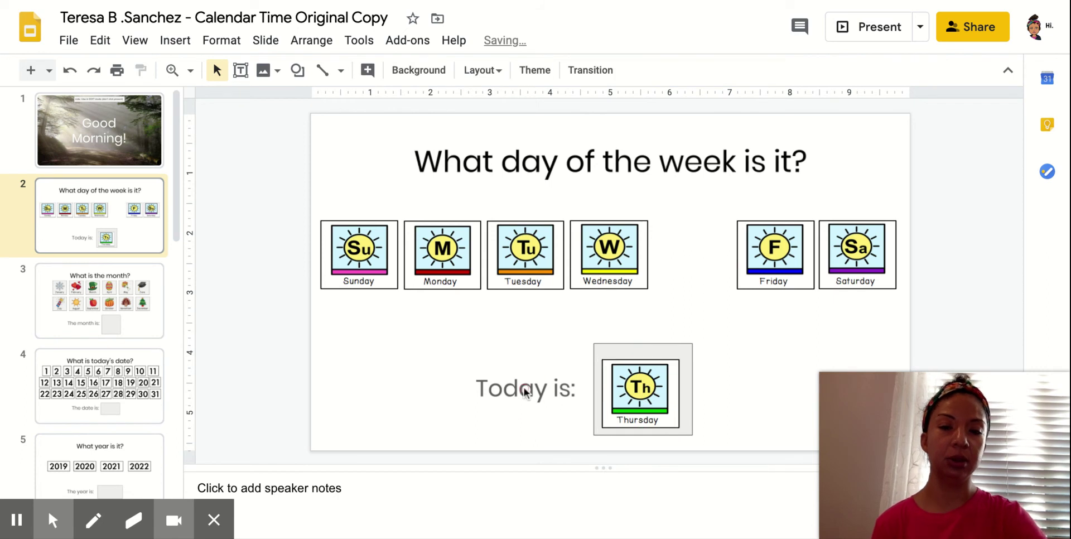
{"action": "left_click", "coordinate": [621, 388]}
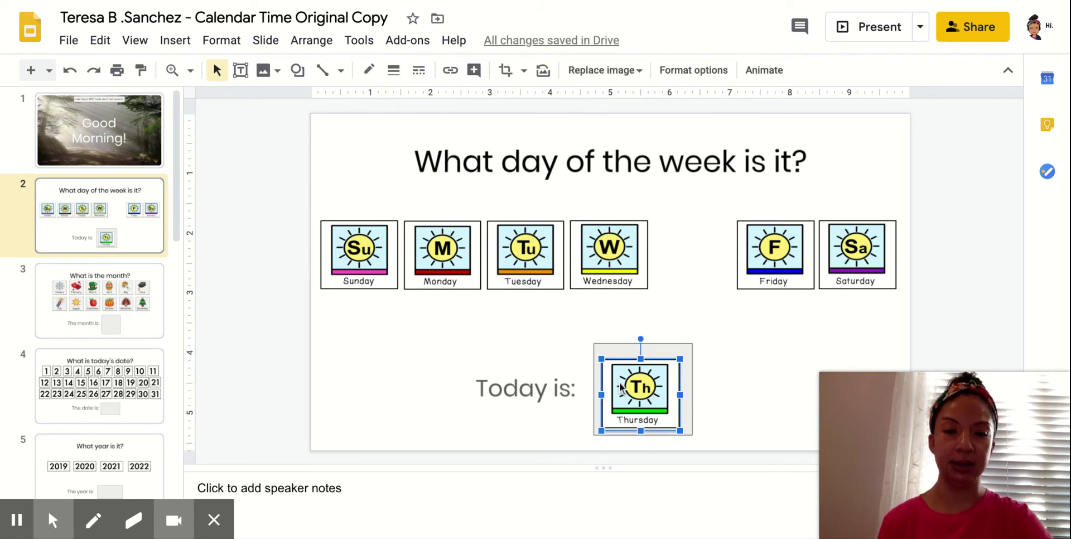
{"action": "left_click", "coordinate": [129, 270]}
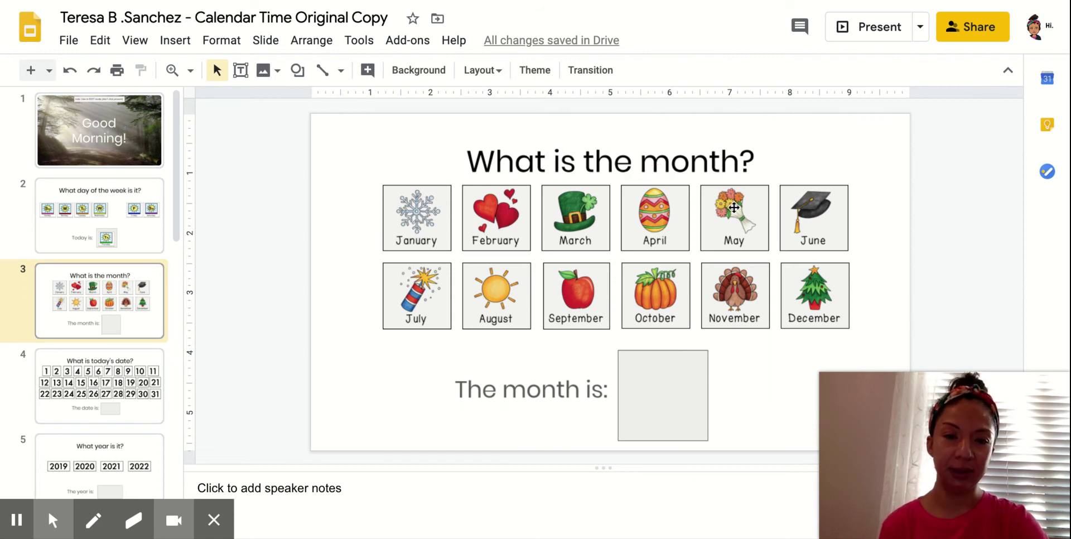
Step: Drag the May card into 'The month is:' box, then go to slide 4
{"action": "left_click_drag", "start_coordinate": [733, 207], "coordinate": [662, 403]}
{"action": "left_click", "coordinate": [477, 397]}
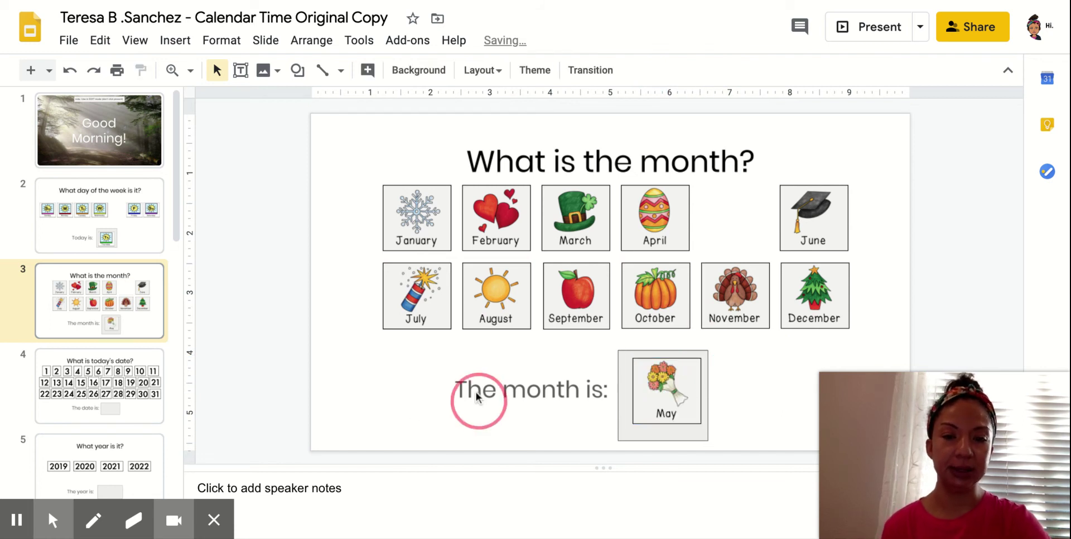
{"action": "left_click", "coordinate": [517, 410]}
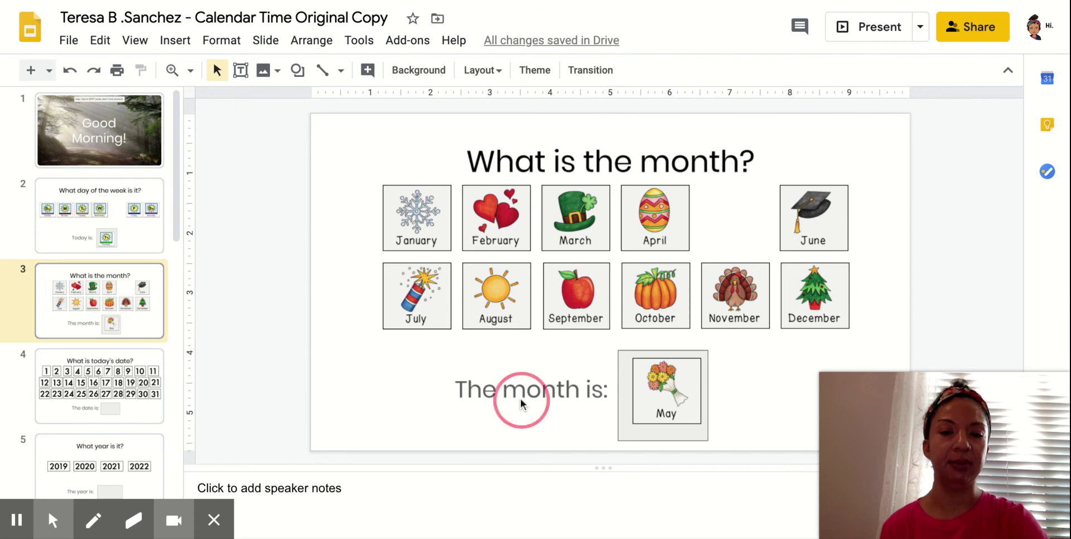
{"action": "left_click", "coordinate": [685, 394]}
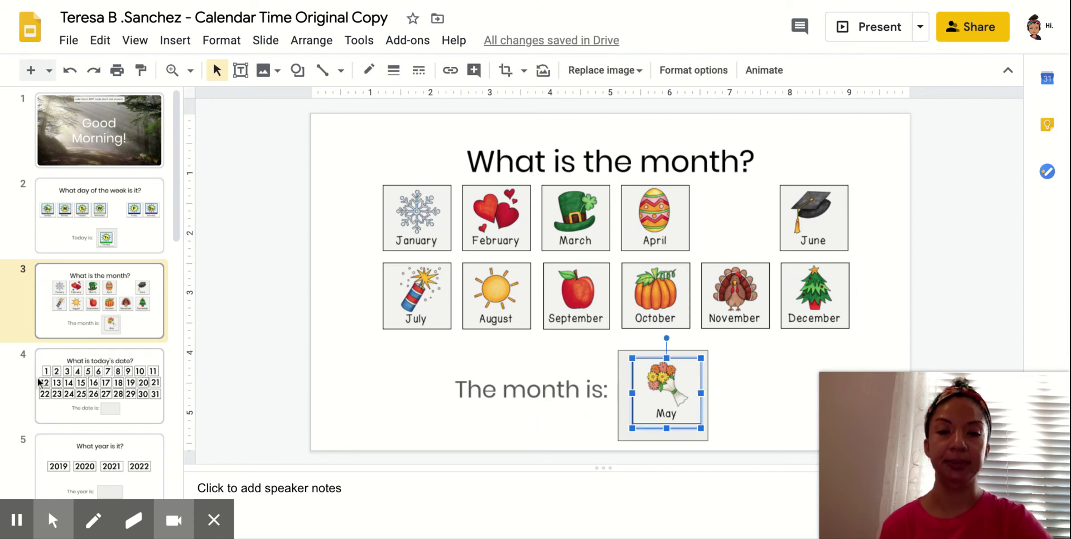
{"action": "left_click", "coordinate": [144, 362]}
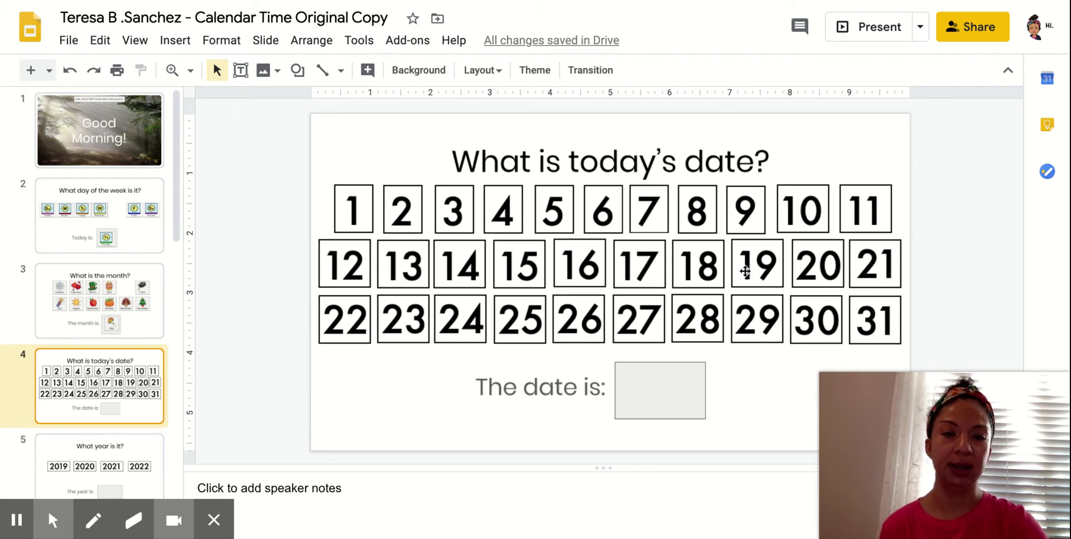
Step: Drag the 21 number card into 'The date is:' box
{"action": "left_click_drag", "start_coordinate": [869, 270], "coordinate": [656, 390]}
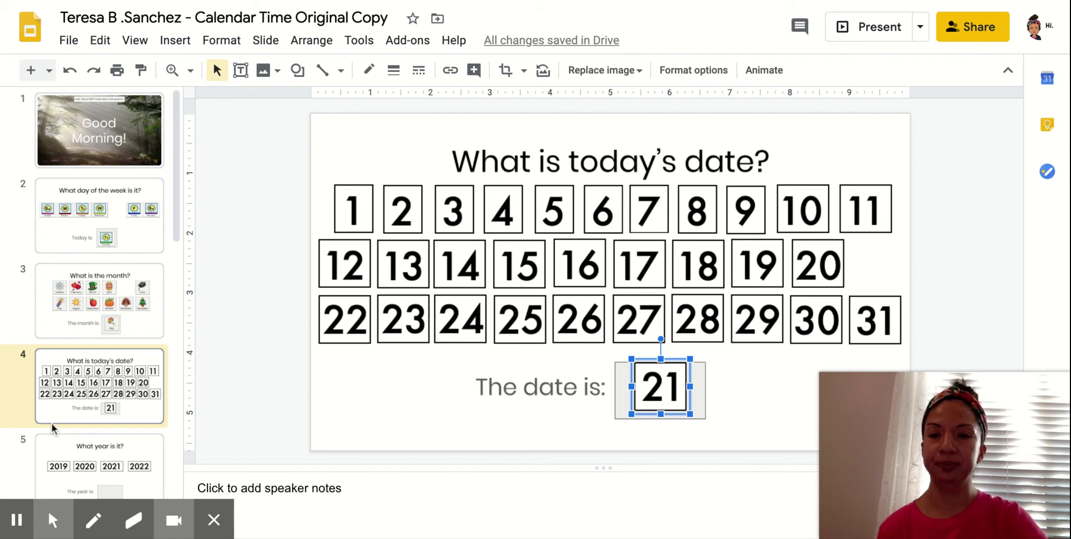
{"action": "left_click", "coordinate": [178, 222]}
{"action": "left_click_drag", "start_coordinate": [178, 222], "coordinate": [179, 227]}
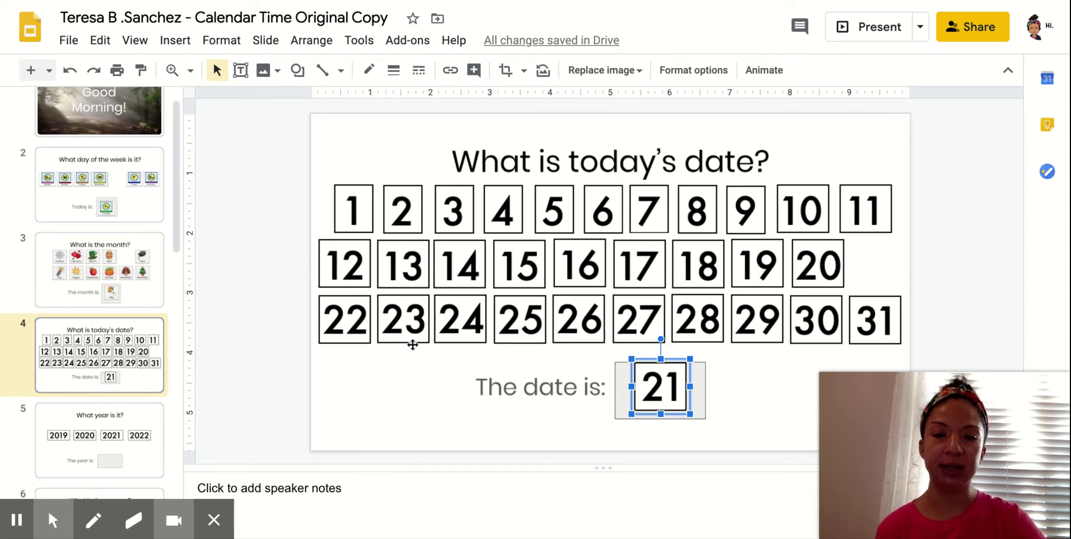
Step: On slide 5, drag the 2020 card into 'The year is:' box
{"action": "left_click", "coordinate": [142, 411]}
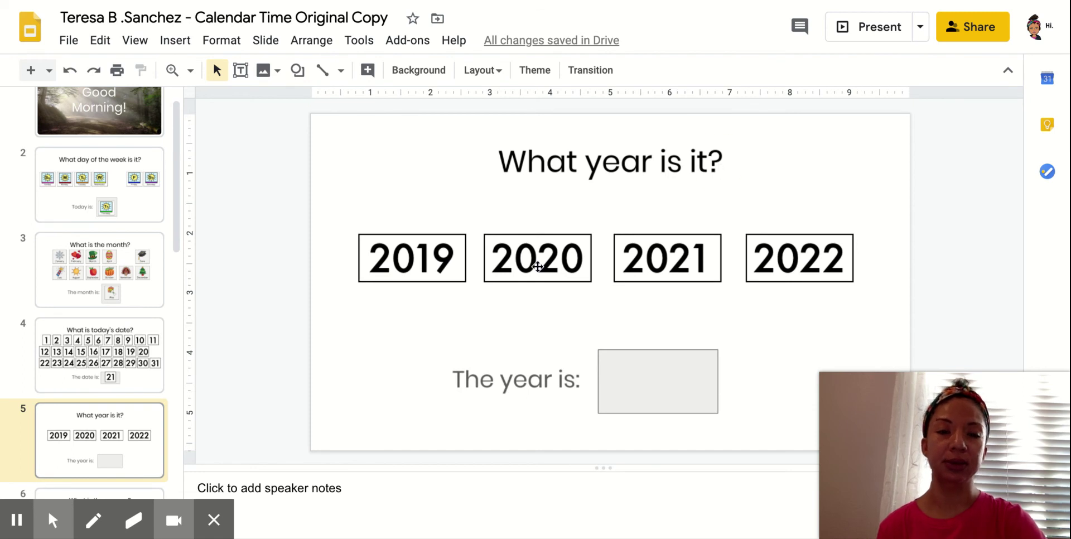
{"action": "left_click_drag", "start_coordinate": [537, 266], "coordinate": [670, 383]}
{"action": "left_click", "coordinate": [479, 386]}
{"action": "left_click", "coordinate": [584, 378]}
{"action": "left_click", "coordinate": [644, 385]}
{"action": "scroll", "coordinate": [173, 233], "scroll_direction": "down", "scroll_amount": 2}
{"action": "scroll", "coordinate": [173, 233], "scroll_direction": "down", "scroll_amount": 2}
Step: On slide 6, look over the winter, spring, summer and fall cards
{"action": "left_click", "coordinate": [99, 415]}
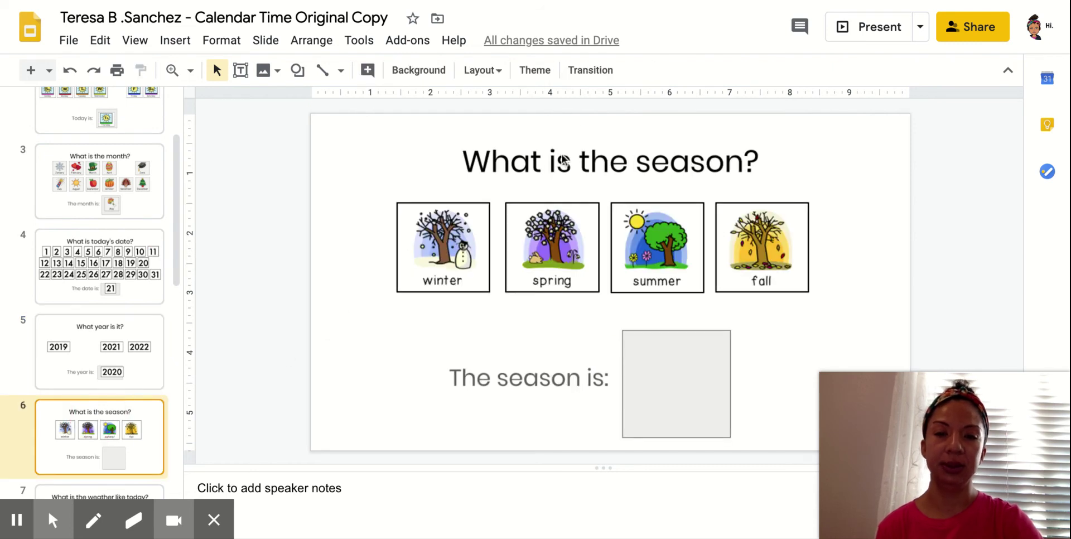
{"action": "left_click", "coordinate": [461, 237]}
{"action": "left_click", "coordinate": [564, 239]}
{"action": "left_click", "coordinate": [678, 251]}
{"action": "left_click", "coordinate": [746, 230]}
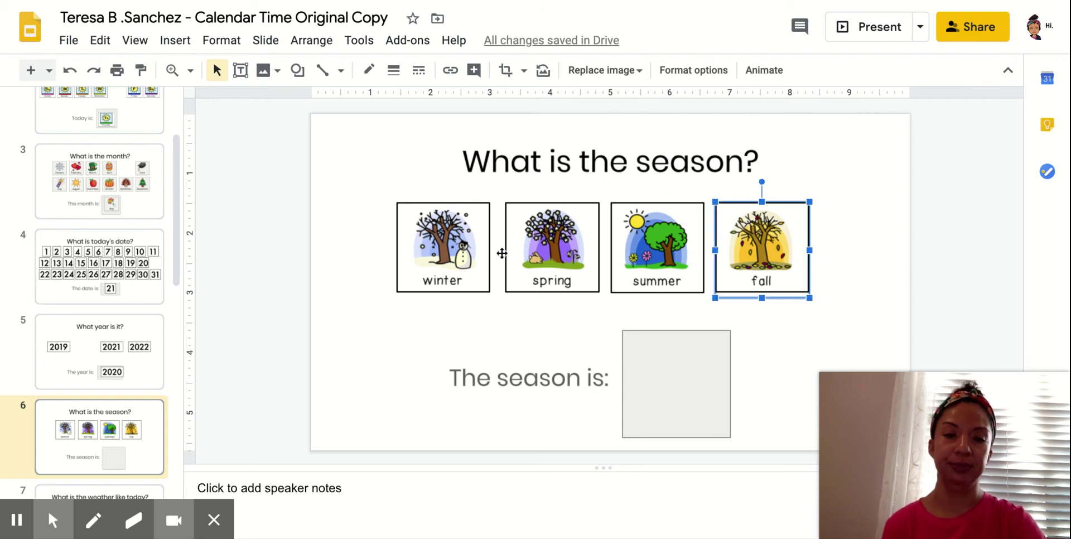
{"action": "left_click", "coordinate": [556, 254]}
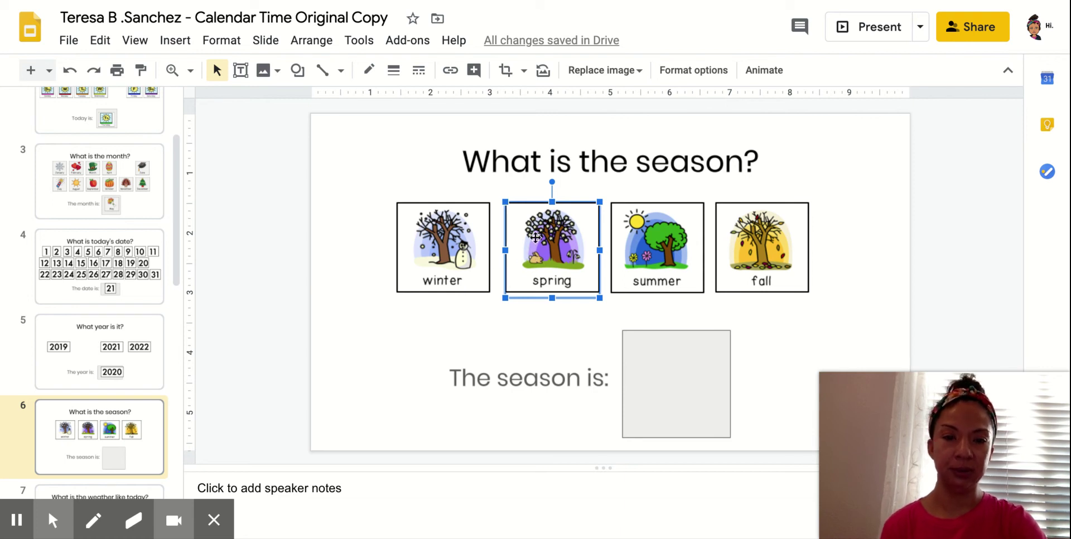
Step: Drag the spring card into 'The season is:' box, then go to slide 7
{"action": "left_click_drag", "start_coordinate": [540, 238], "coordinate": [664, 369]}
{"action": "left_click", "coordinate": [479, 376]}
{"action": "left_click", "coordinate": [524, 378]}
{"action": "left_click", "coordinate": [602, 381]}
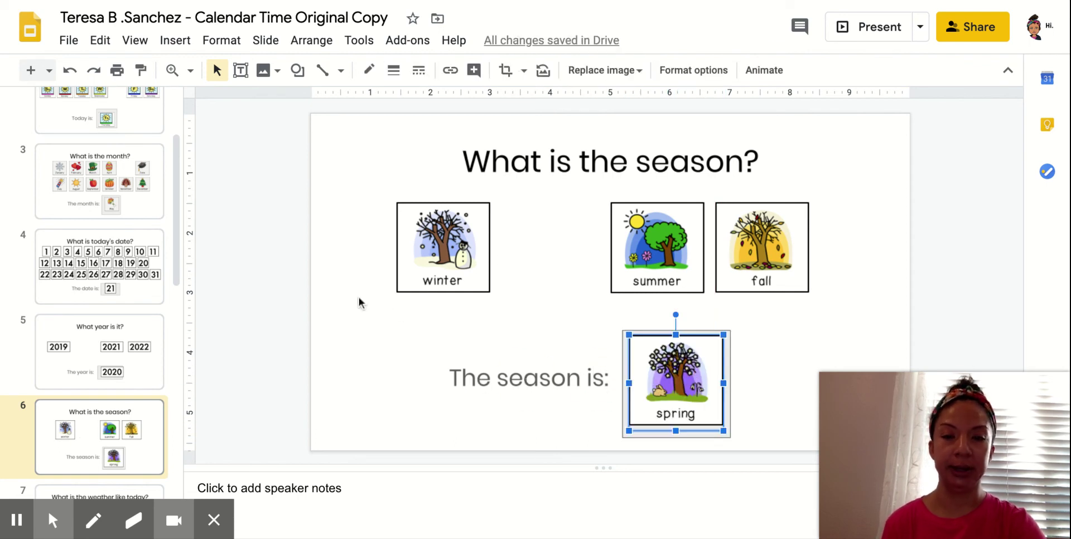
{"action": "left_click", "coordinate": [180, 277]}
{"action": "scroll", "coordinate": [180, 277], "scroll_direction": "down", "scroll_amount": 2}
{"action": "left_click", "coordinate": [99, 380]}
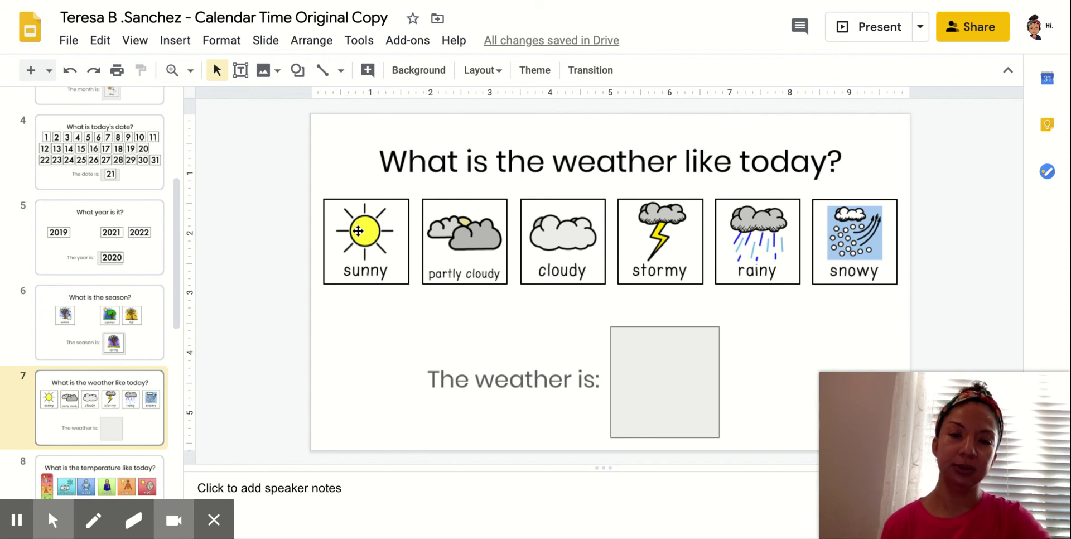
Step: Drag the sunny card into slide 7's 'The weather is:' box
{"action": "left_click_drag", "start_coordinate": [360, 230], "coordinate": [662, 367]}
{"action": "left_click", "coordinate": [452, 374]}
{"action": "left_click", "coordinate": [503, 384]}
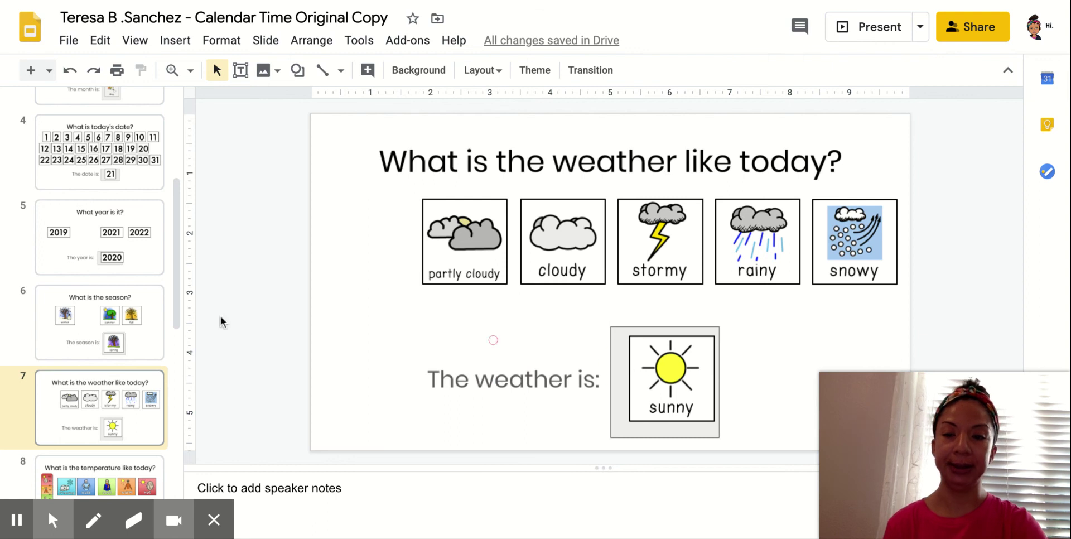
{"action": "left_click", "coordinate": [176, 313]}
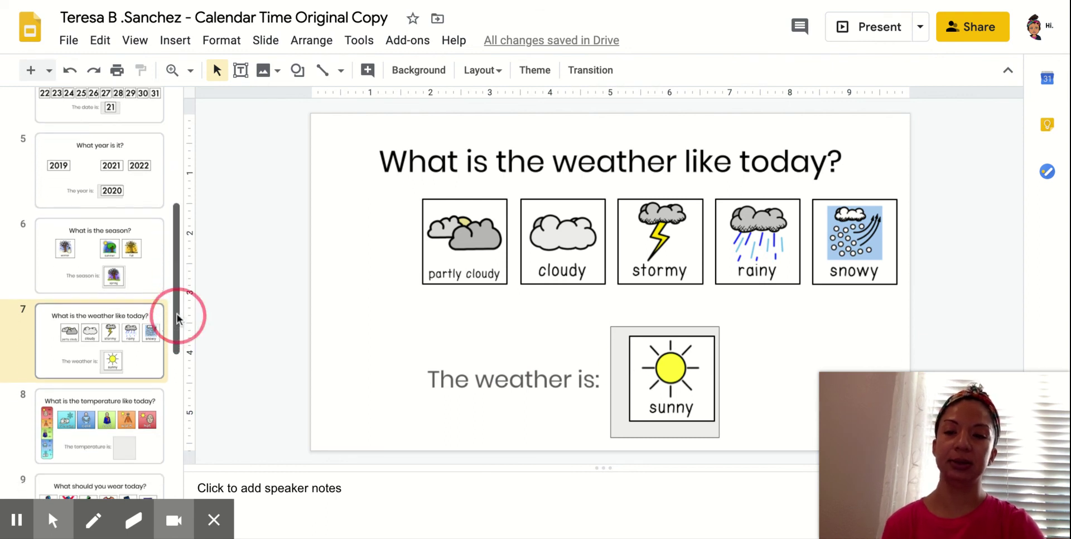
Step: On slide 8, drag the warm card into 'The temperature is:' box
{"action": "left_click", "coordinate": [141, 390]}
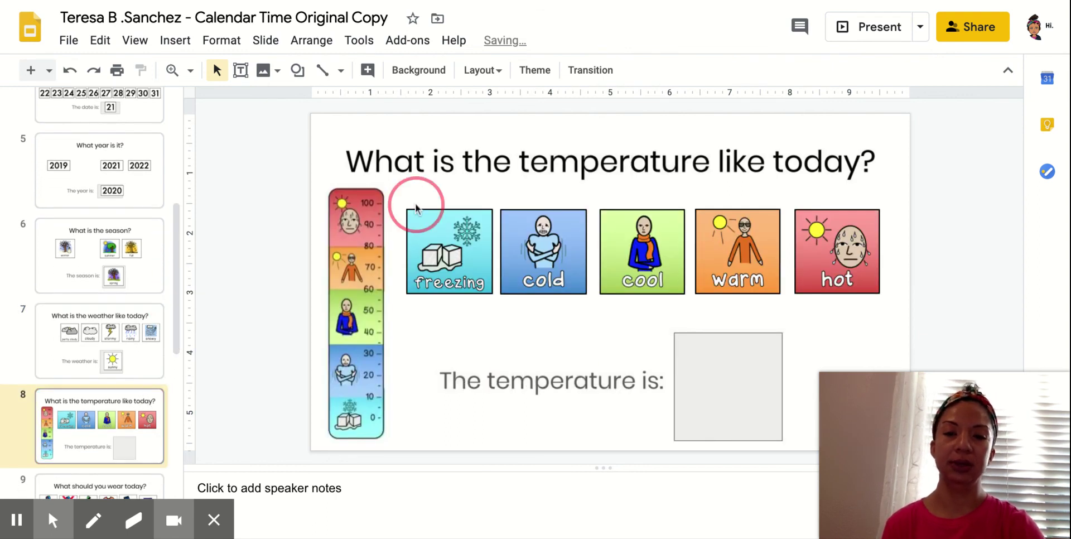
{"action": "left_click", "coordinate": [730, 142]}
{"action": "left_click", "coordinate": [805, 149]}
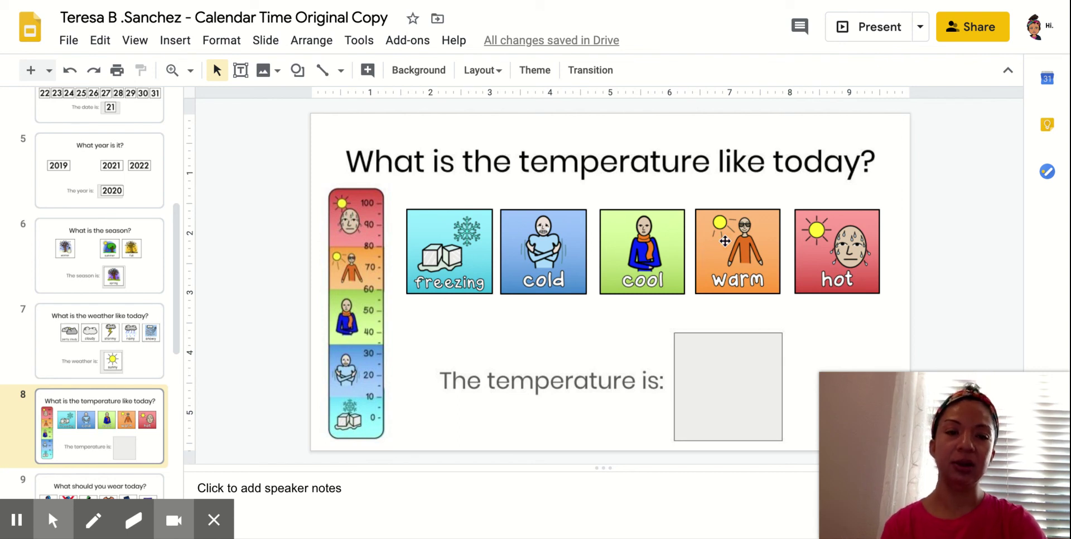
{"action": "left_click_drag", "start_coordinate": [724, 241], "coordinate": [704, 380]}
{"action": "left_click", "coordinate": [470, 377]}
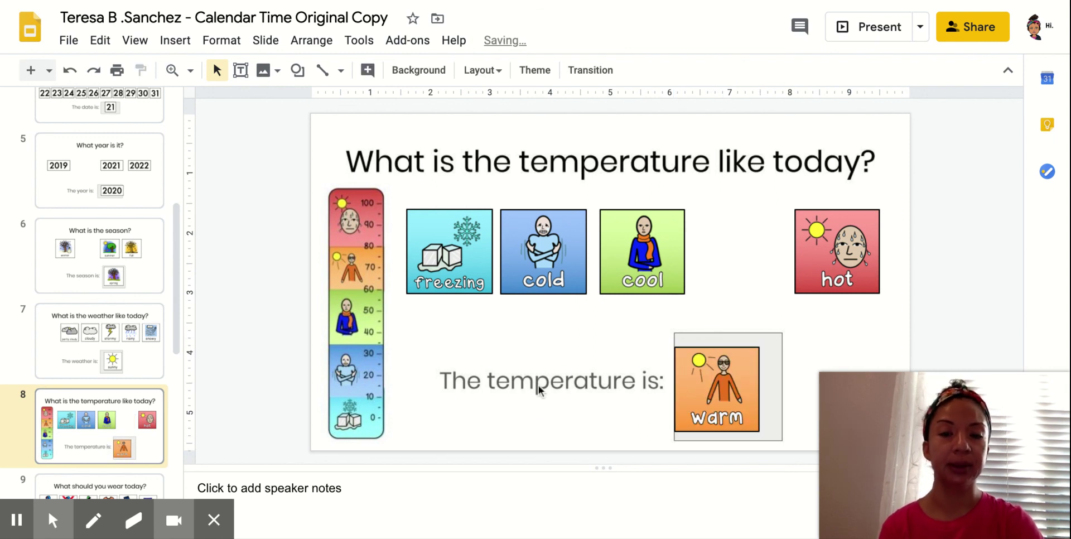
{"action": "left_click", "coordinate": [677, 382]}
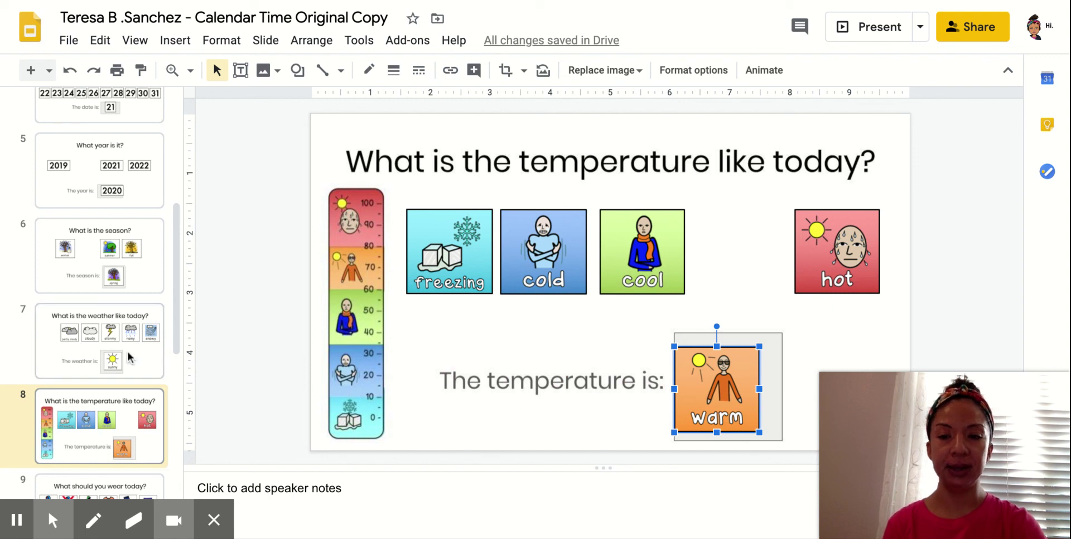
{"action": "left_click_drag", "start_coordinate": [177, 347], "coordinate": [156, 368]}
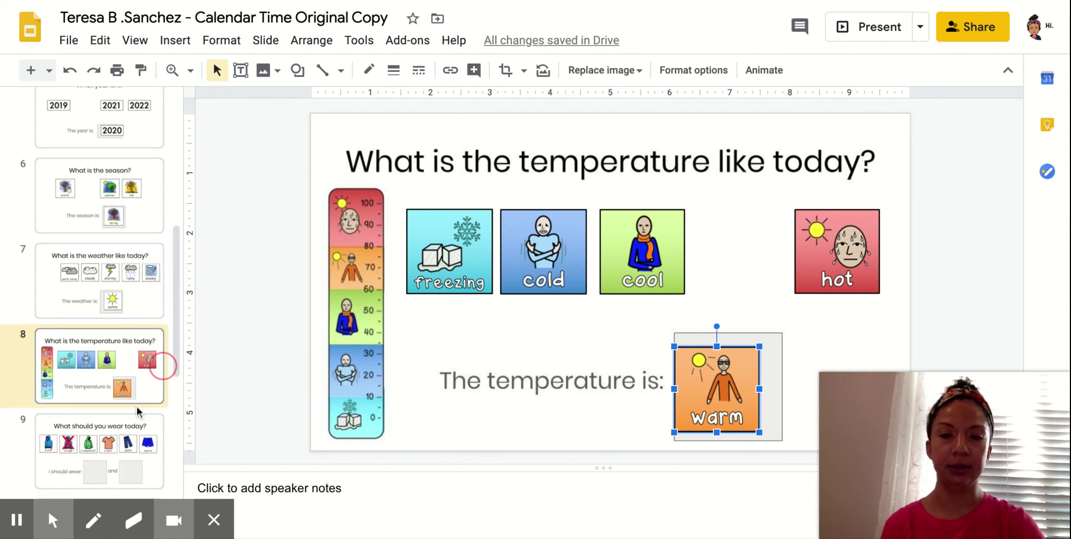
Step: On slide 9, point out the coat, no coat, sweatshirt, shirt, pants and shorts cards
{"action": "left_click", "coordinate": [143, 435]}
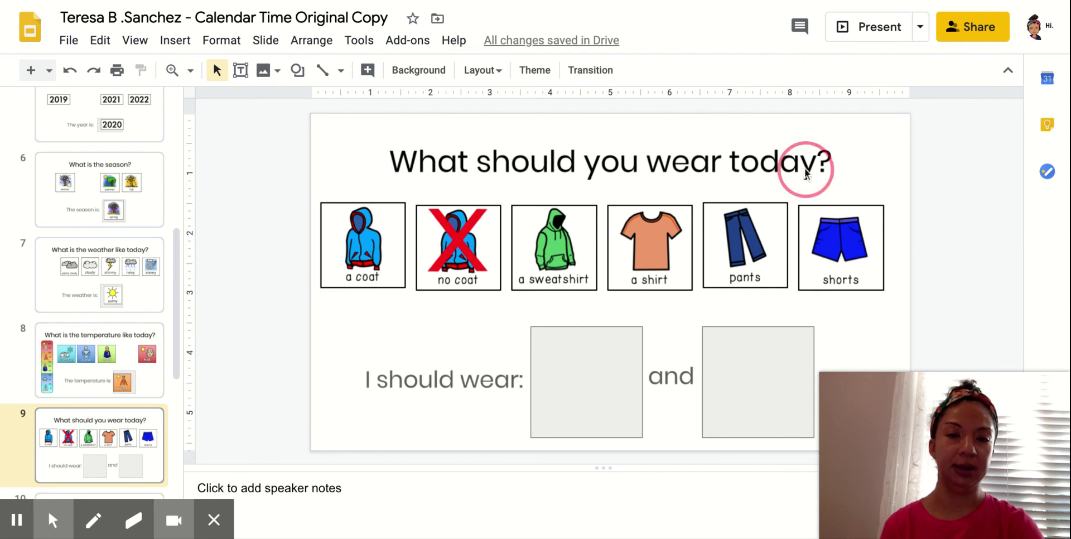
{"action": "left_click", "coordinate": [392, 266]}
{"action": "left_click", "coordinate": [462, 244]}
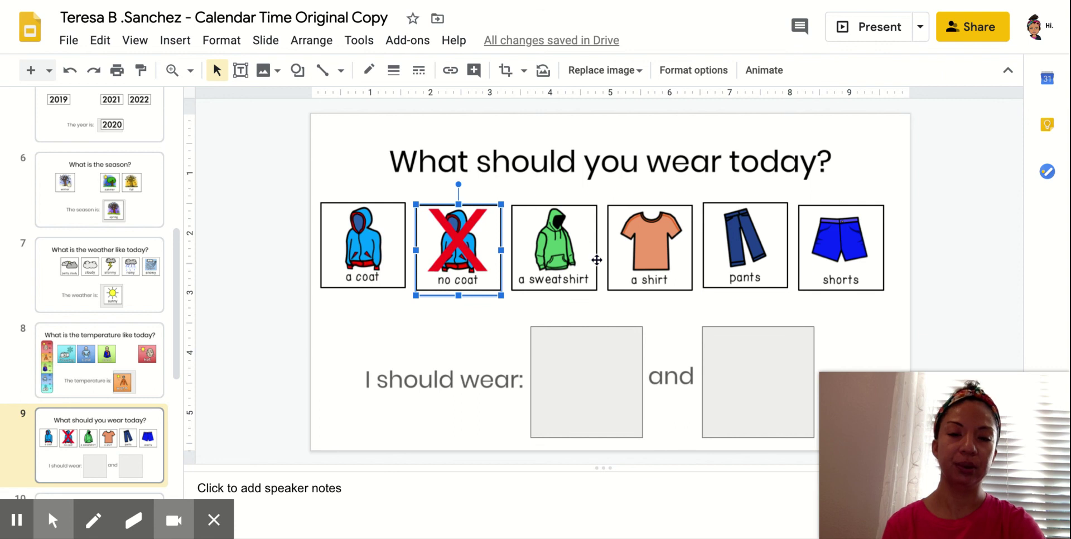
{"action": "left_click", "coordinate": [534, 252]}
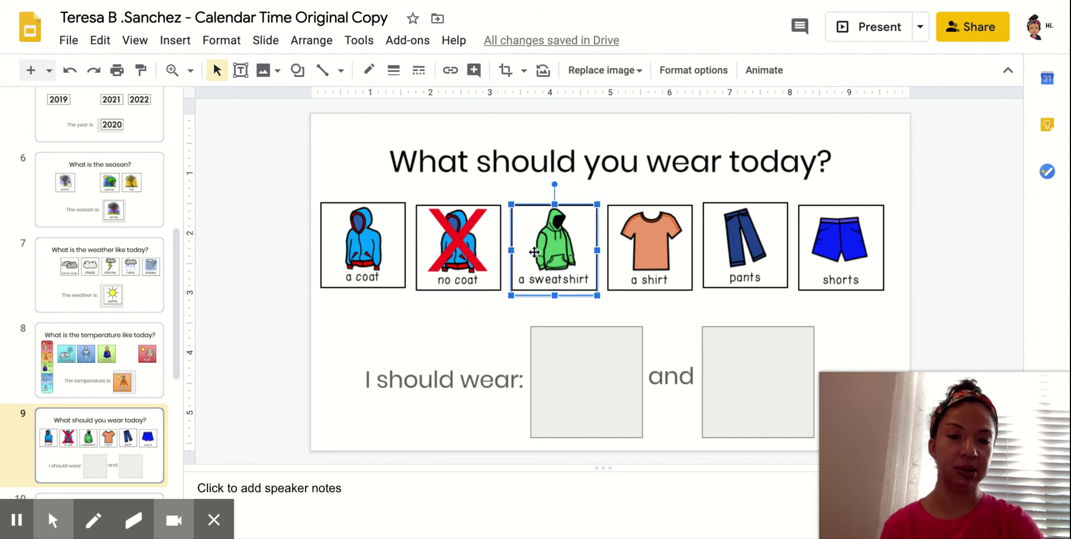
{"action": "left_click", "coordinate": [657, 266]}
{"action": "left_click", "coordinate": [732, 241]}
{"action": "left_click", "coordinate": [814, 243]}
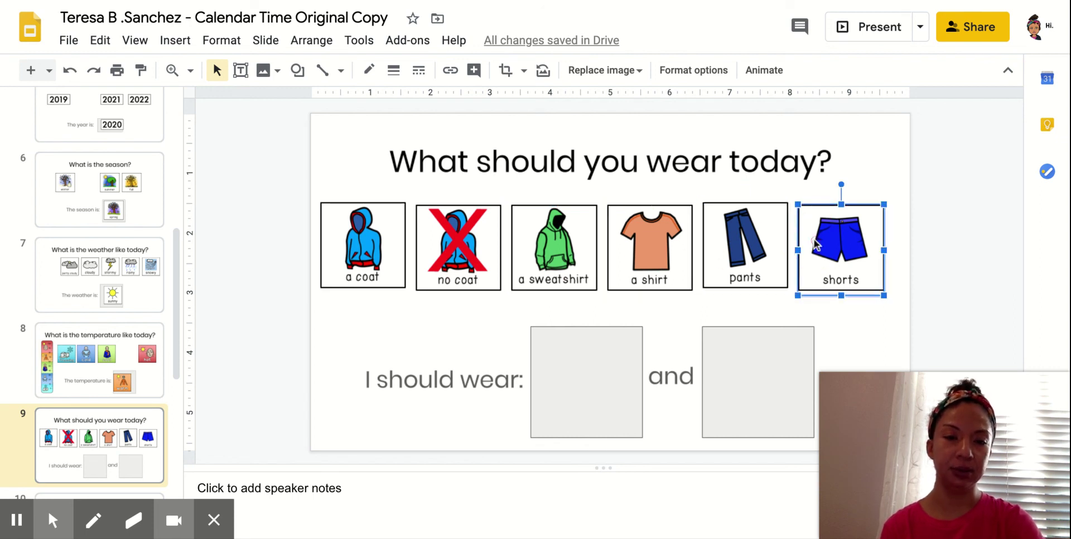
{"action": "left_click", "coordinate": [381, 390]}
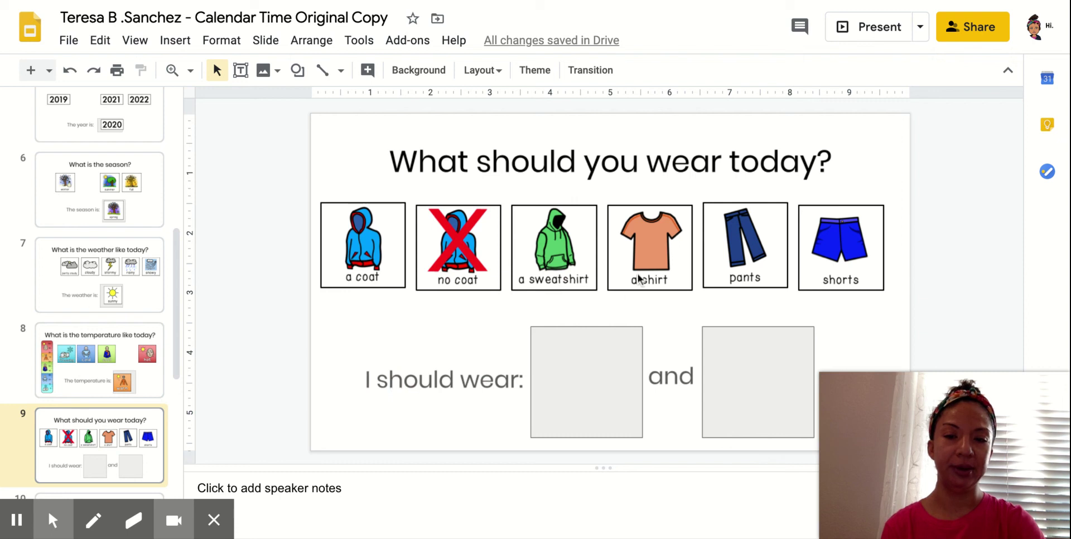
Step: Drag 'a shirt' into the first 'I should wear:' box and 'pants' into the second
{"action": "left_click_drag", "start_coordinate": [639, 279], "coordinate": [582, 393]}
{"action": "left_click", "coordinate": [659, 381]}
{"action": "left_click_drag", "start_coordinate": [756, 239], "coordinate": [758, 384]}
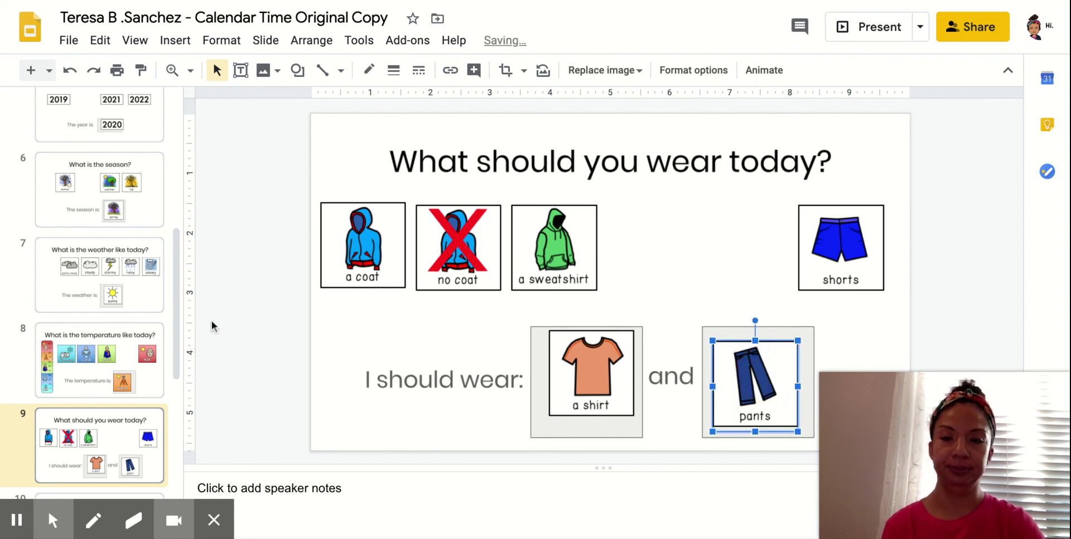
{"action": "left_click_drag", "start_coordinate": [179, 331], "coordinate": [178, 335]}
{"action": "scroll", "coordinate": [178, 335], "scroll_direction": "down", "scroll_amount": 2}
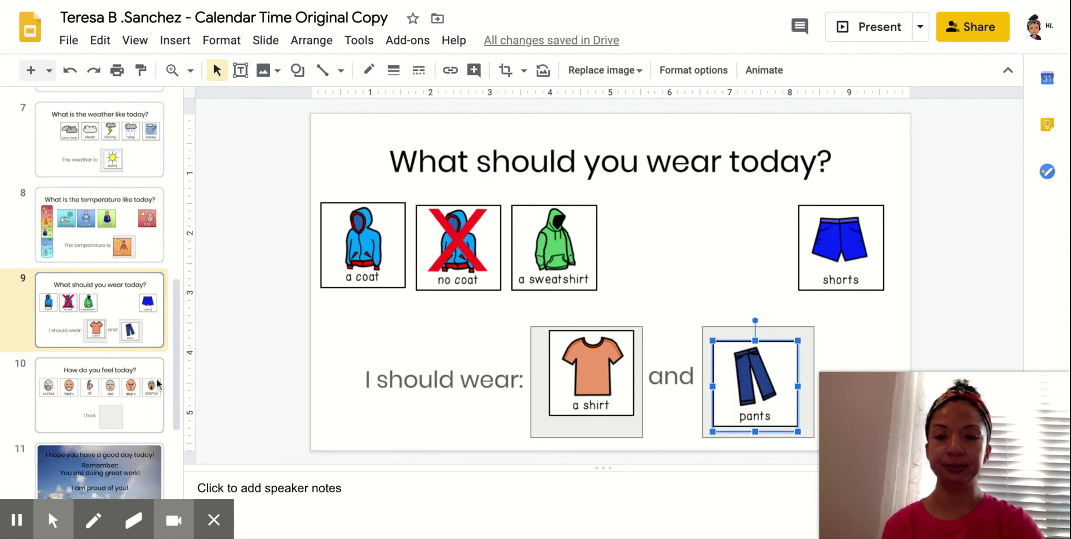
Step: On slide 10, point out the excited, happy, ok, sad, angry and scared cards
{"action": "left_click", "coordinate": [81, 381]}
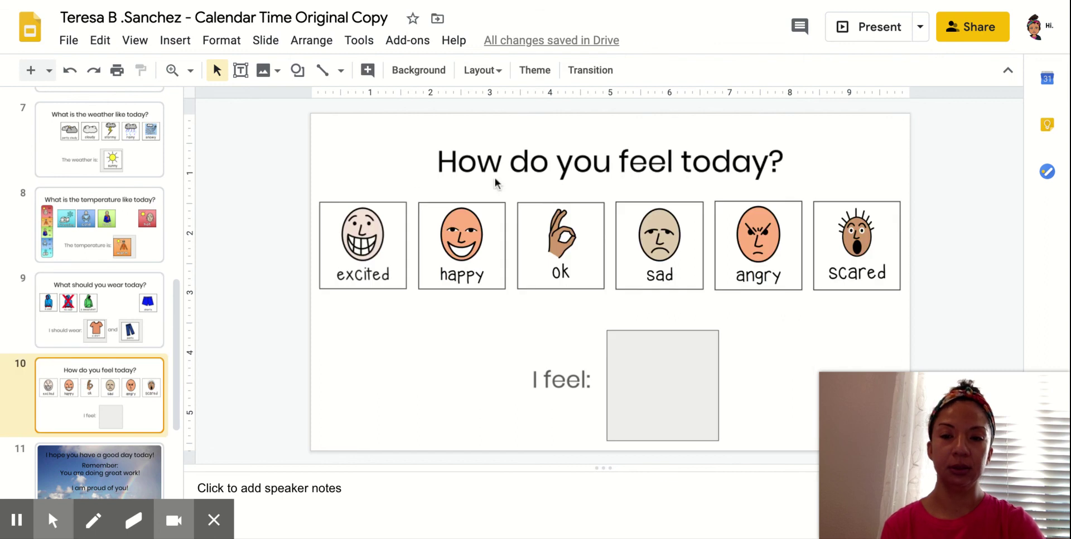
{"action": "left_click", "coordinate": [388, 264]}
{"action": "left_click", "coordinate": [456, 257]}
{"action": "left_click", "coordinate": [561, 253]}
{"action": "left_click", "coordinate": [674, 245]}
{"action": "left_click", "coordinate": [798, 250]}
{"action": "left_click", "coordinate": [864, 236]}
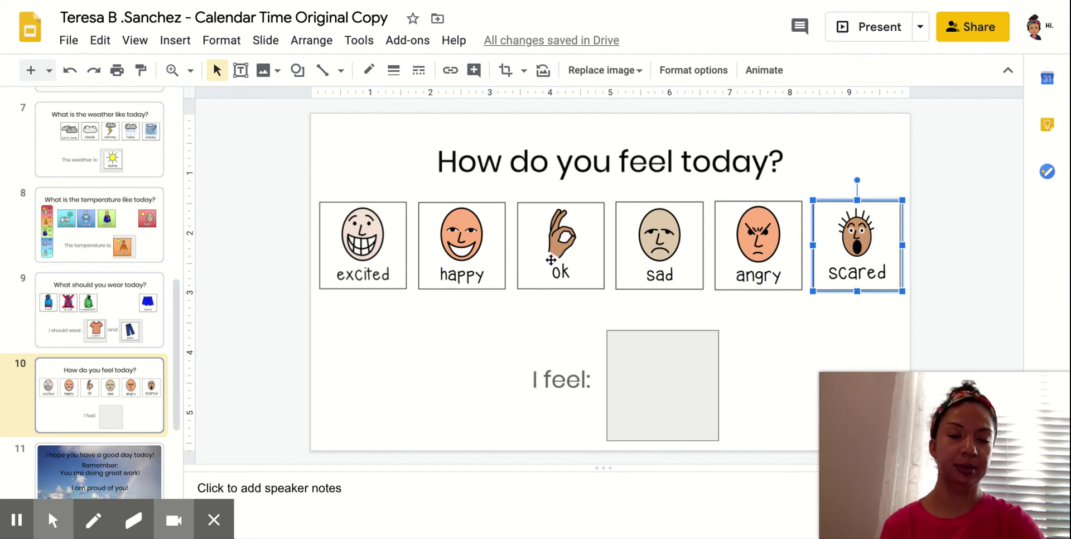
Step: Drag the ok card into the 'I feel:' box, then go to closing slide 11
{"action": "left_click_drag", "start_coordinate": [554, 245], "coordinate": [648, 383]}
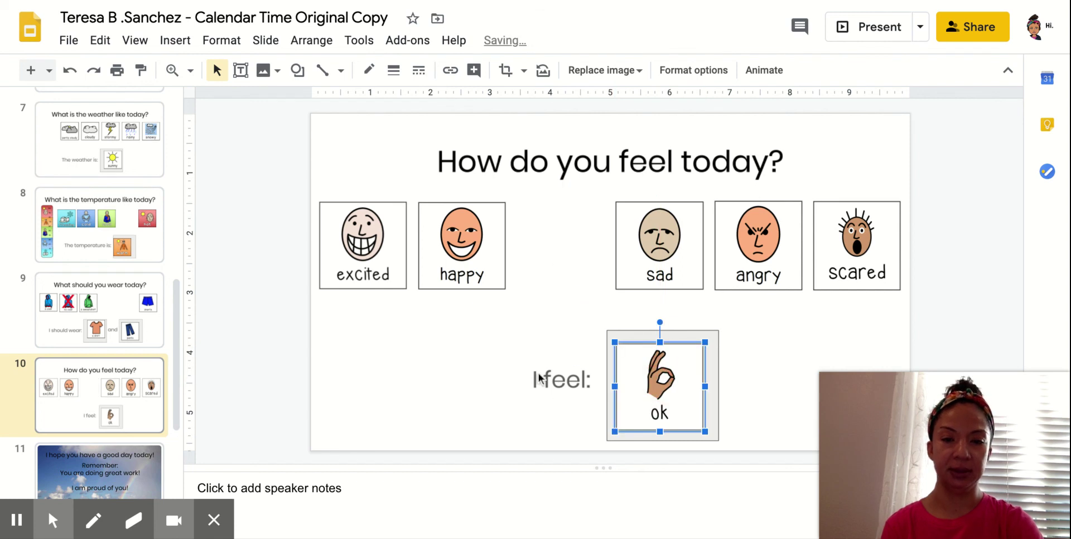
{"action": "key", "text": "Escape"}
{"action": "left_click", "coordinate": [616, 388]}
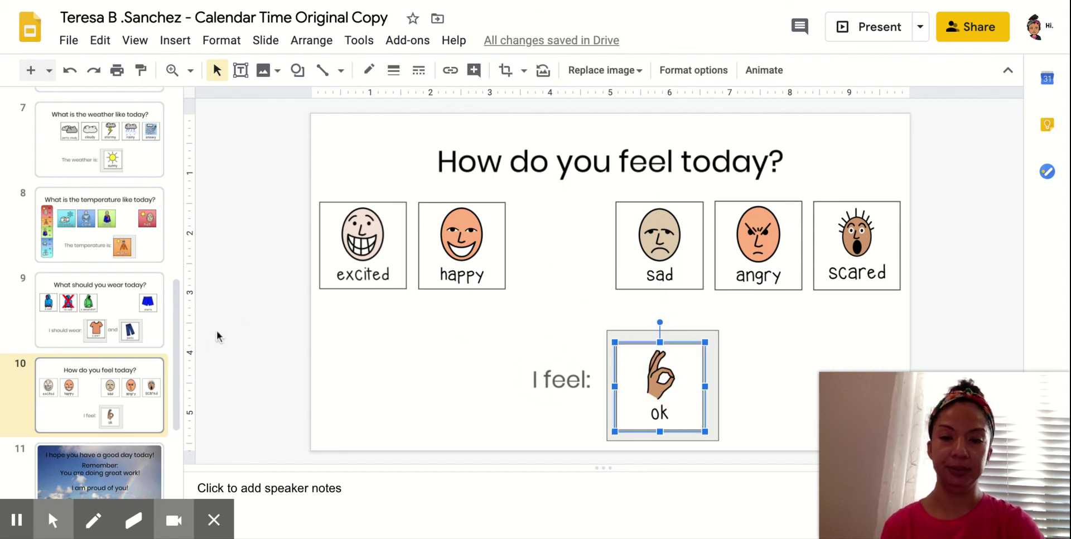
{"action": "left_click", "coordinate": [131, 464]}
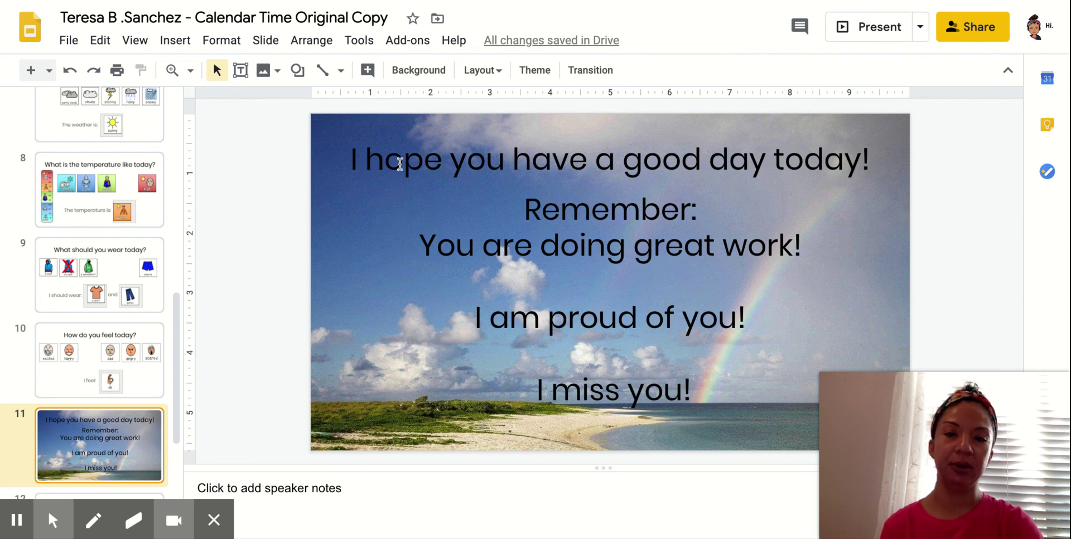
{"action": "left_click", "coordinate": [425, 163]}
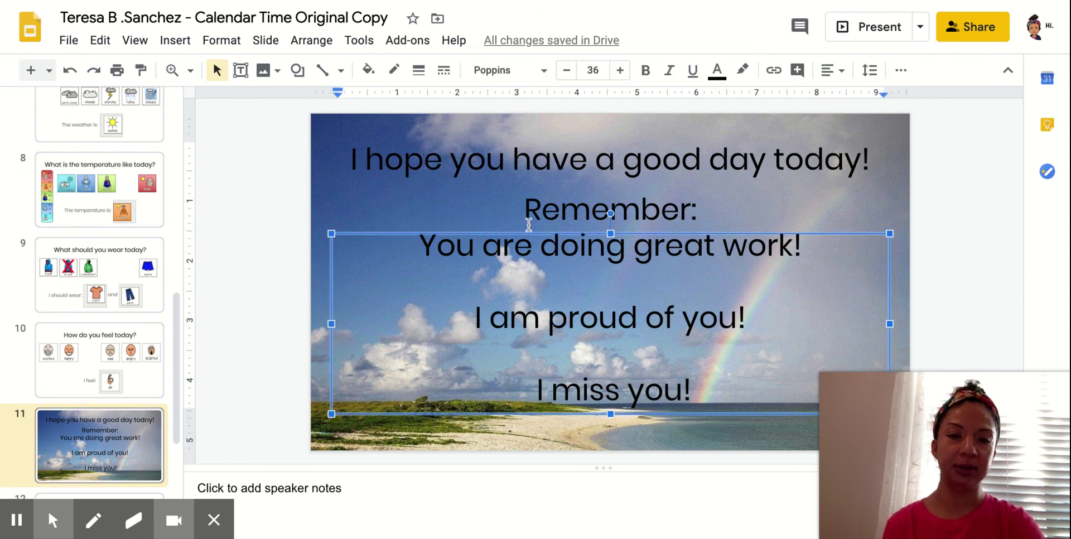